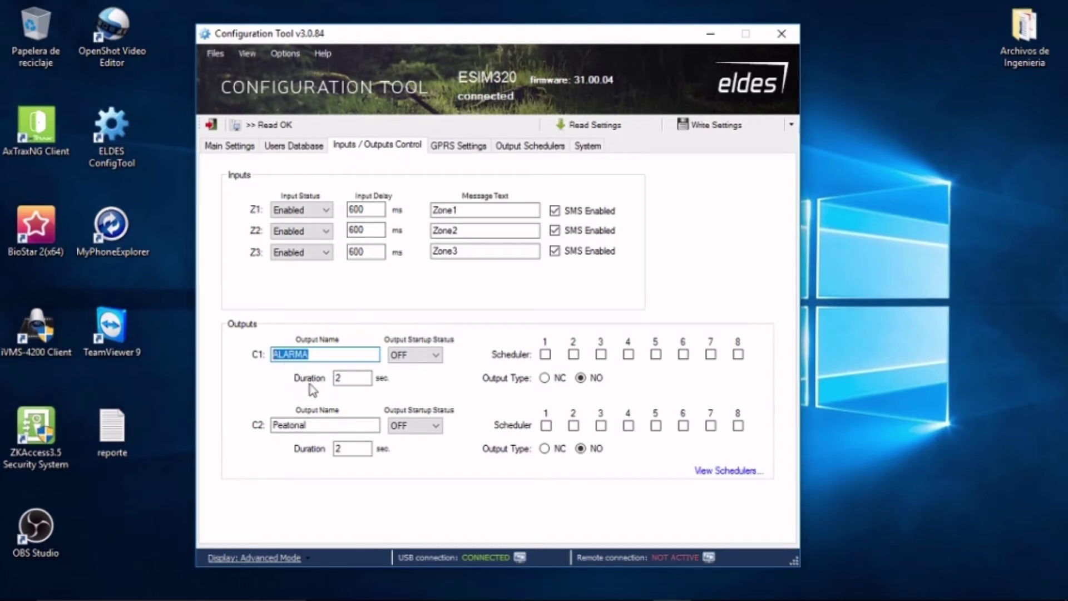
Set the duration of output C1 to 10 seconds and write the settings to the device
{"action": "left_click", "coordinate": [352, 378]}
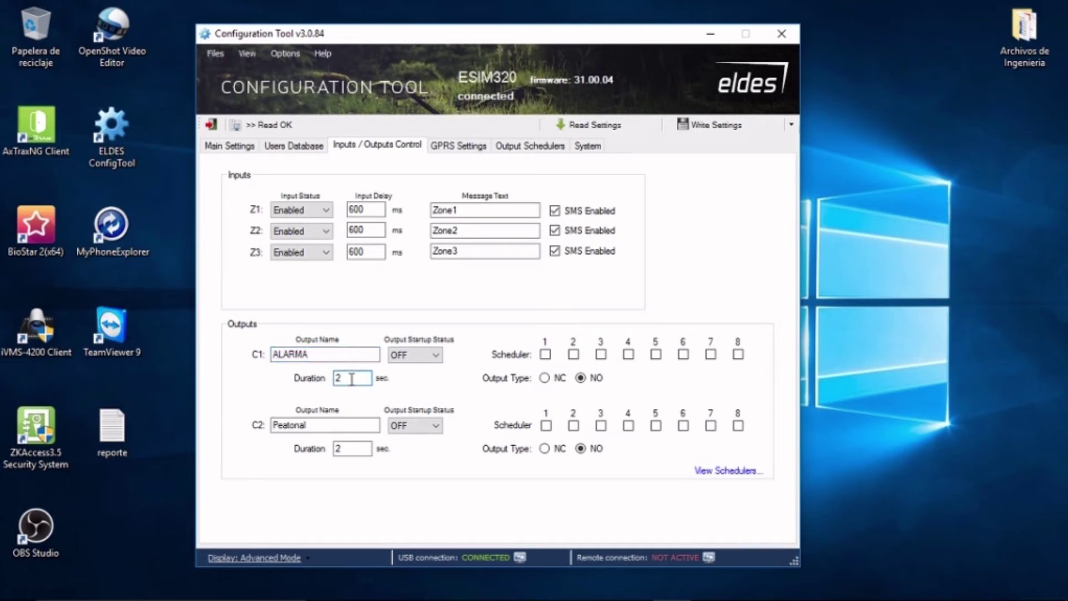
{"action": "key", "text": "BackSpace"}
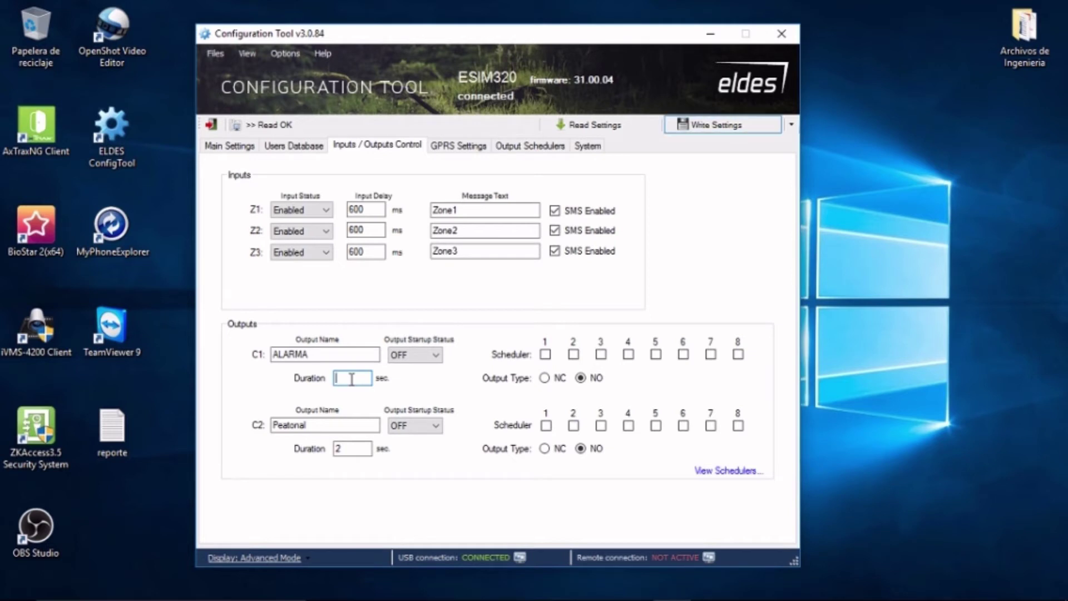
{"action": "type", "text": "10"}
{"action": "left_click", "coordinate": [723, 126]}
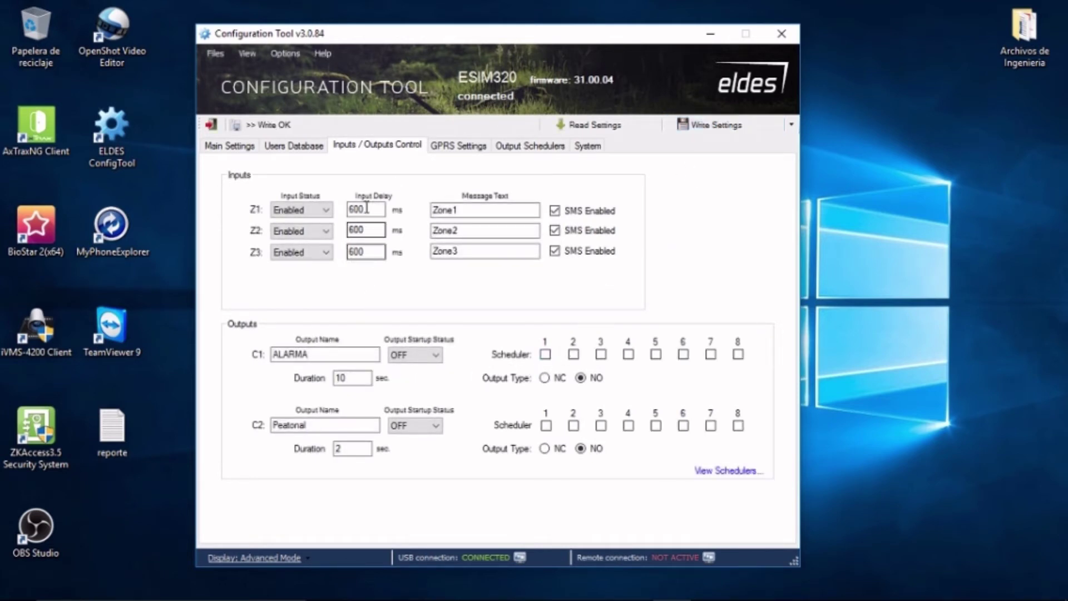
Load the users database from the device
{"action": "left_click", "coordinate": [294, 146]}
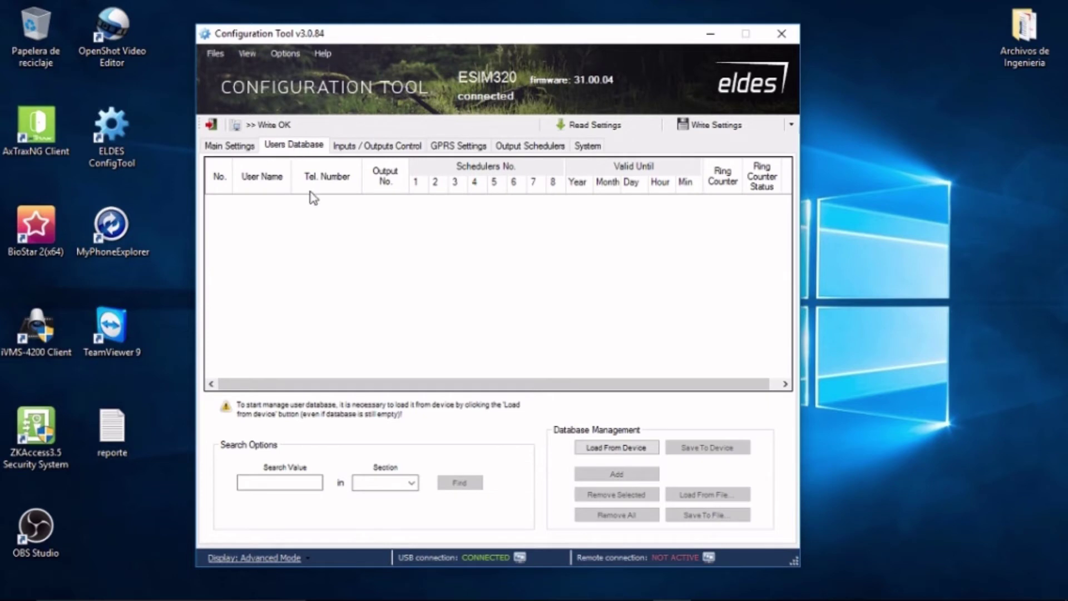
{"action": "left_click", "coordinate": [610, 450]}
{"action": "left_click", "coordinate": [607, 449]}
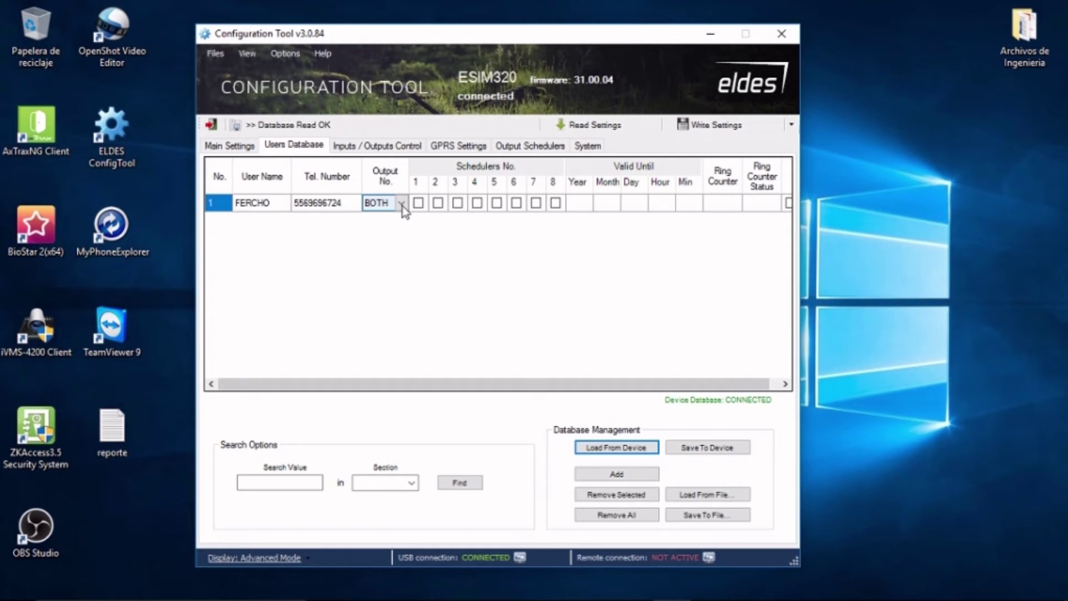
{"action": "left_click", "coordinate": [613, 475]}
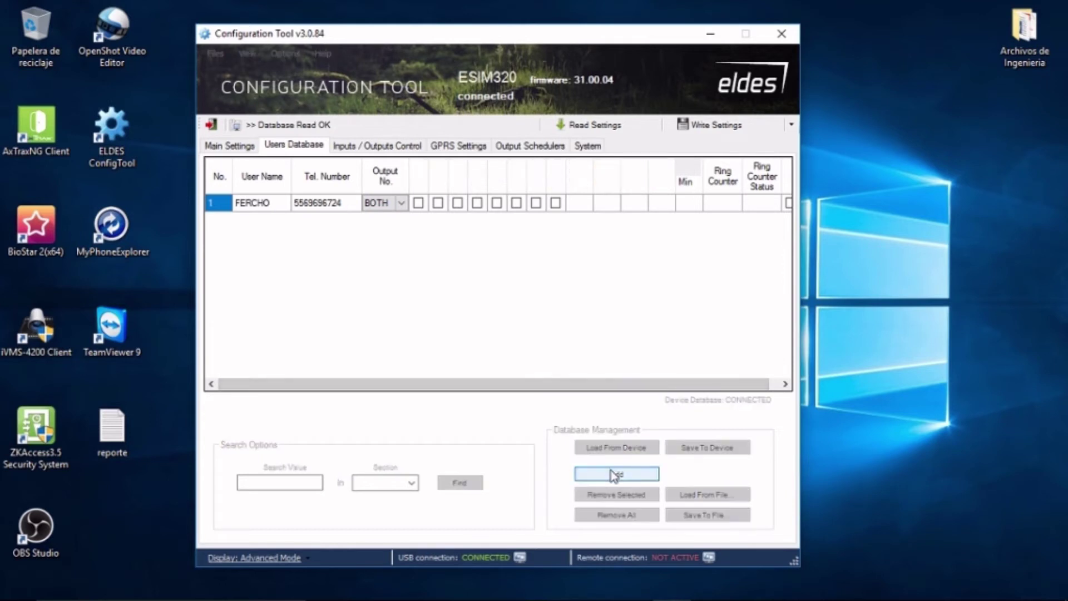
{"action": "type", "text": "frfo"}
{"action": "key", "text": "BackSpace"}
{"action": "key", "text": "BackSpace"}
{"action": "key", "text": "BackSpace"}
{"action": "key", "text": "BackSpace"}
{"action": "type", "text": "David"}
{"action": "key", "text": "Tab"}
{"action": "type", "text": "556189"}
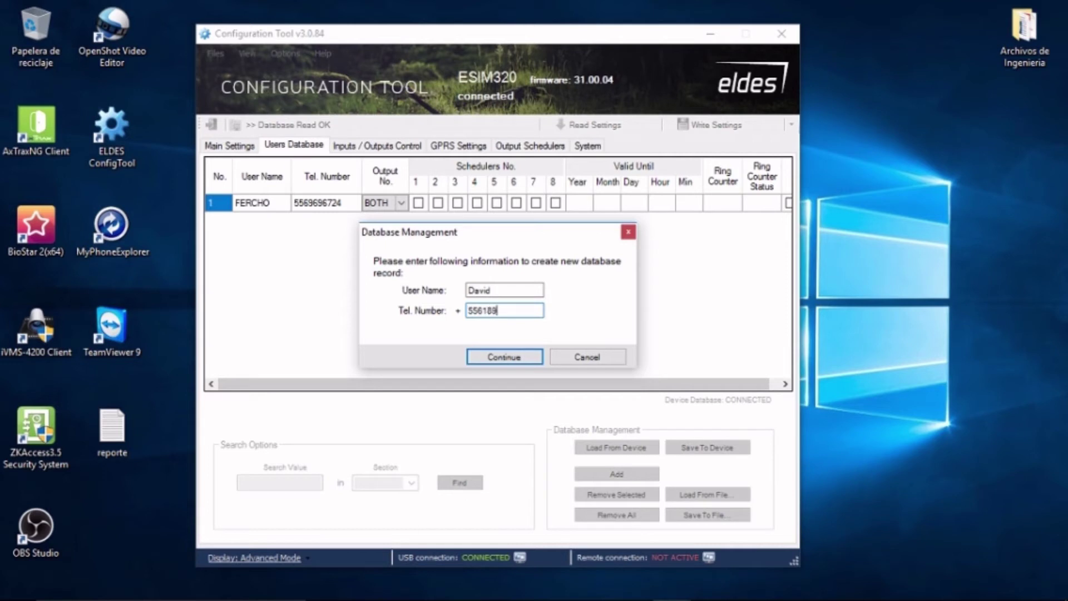
{"action": "left_click", "coordinate": [586, 357]}
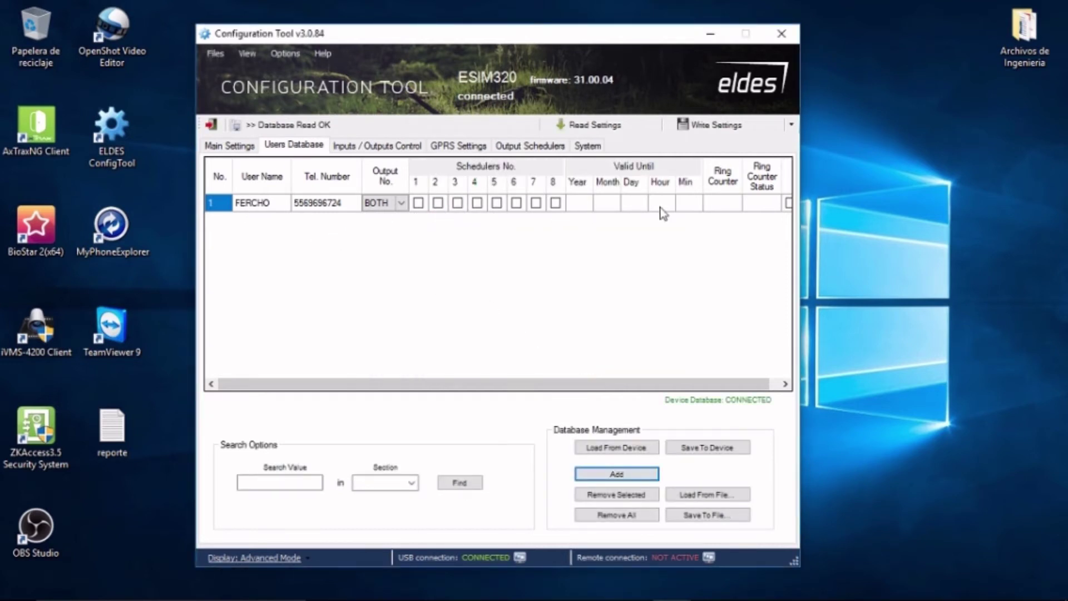
Try output 1 for the first user record, and set its output back to BOTH
{"action": "left_click", "coordinate": [398, 204]}
{"action": "left_click", "coordinate": [401, 203]}
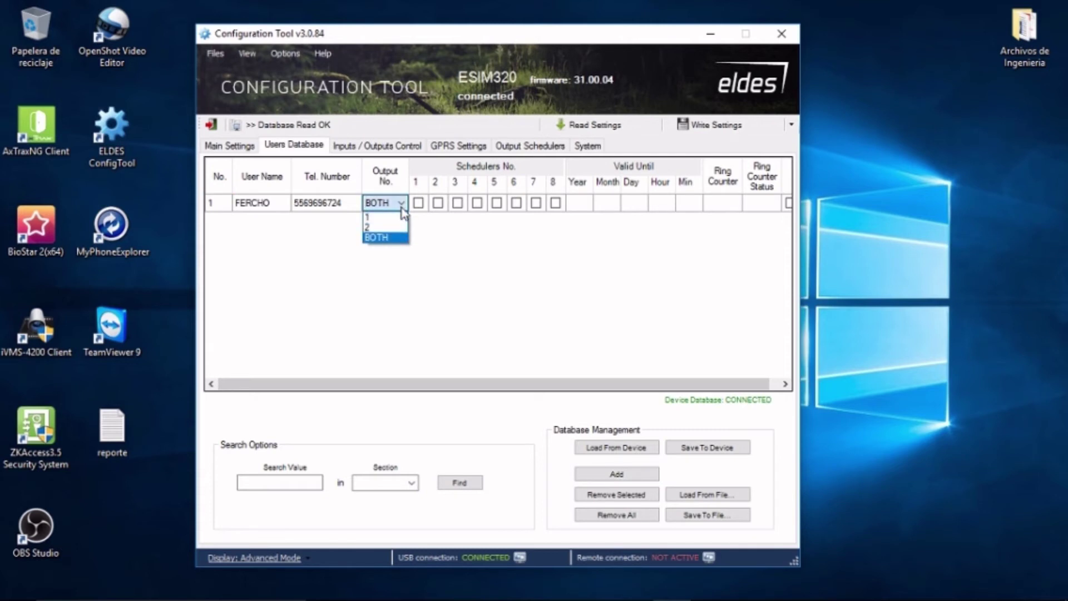
{"action": "left_click", "coordinate": [401, 218]}
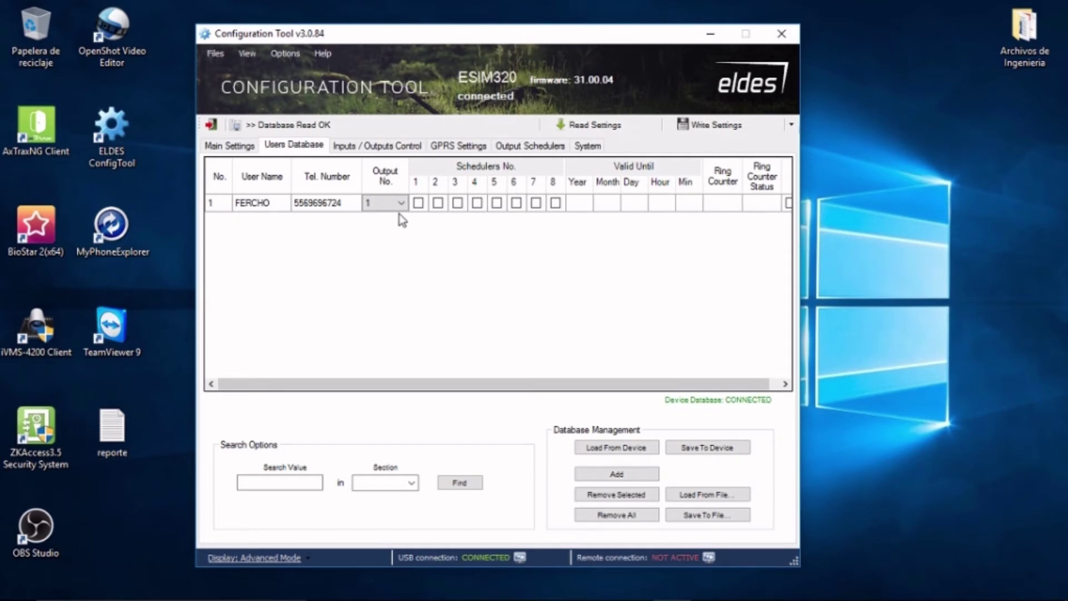
{"action": "left_click", "coordinate": [401, 202]}
{"action": "left_click", "coordinate": [392, 236]}
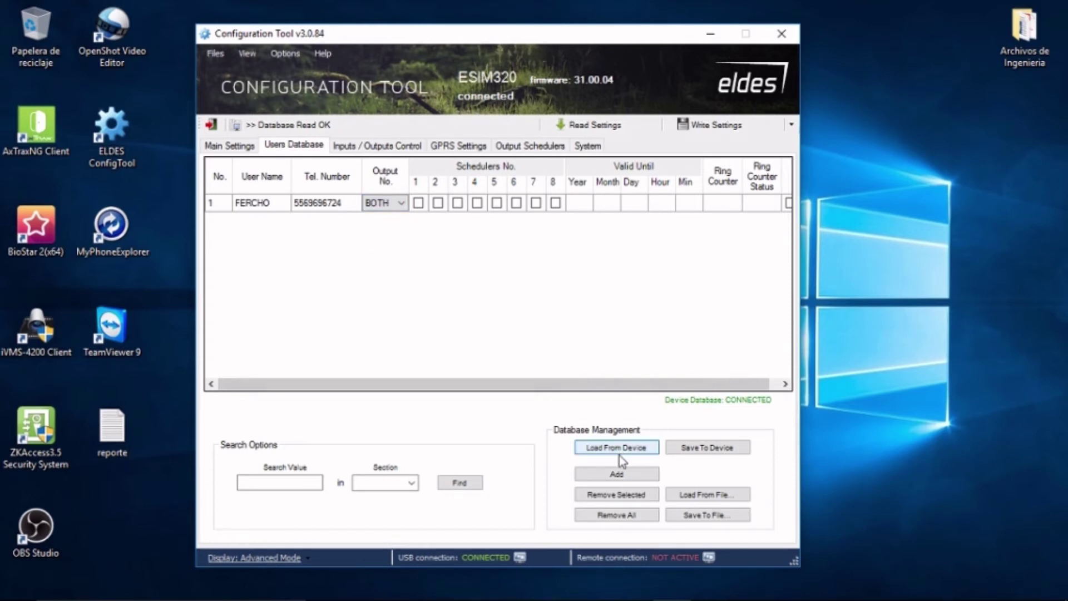
Save the users database to the device and write the settings
{"action": "left_click", "coordinate": [706, 448]}
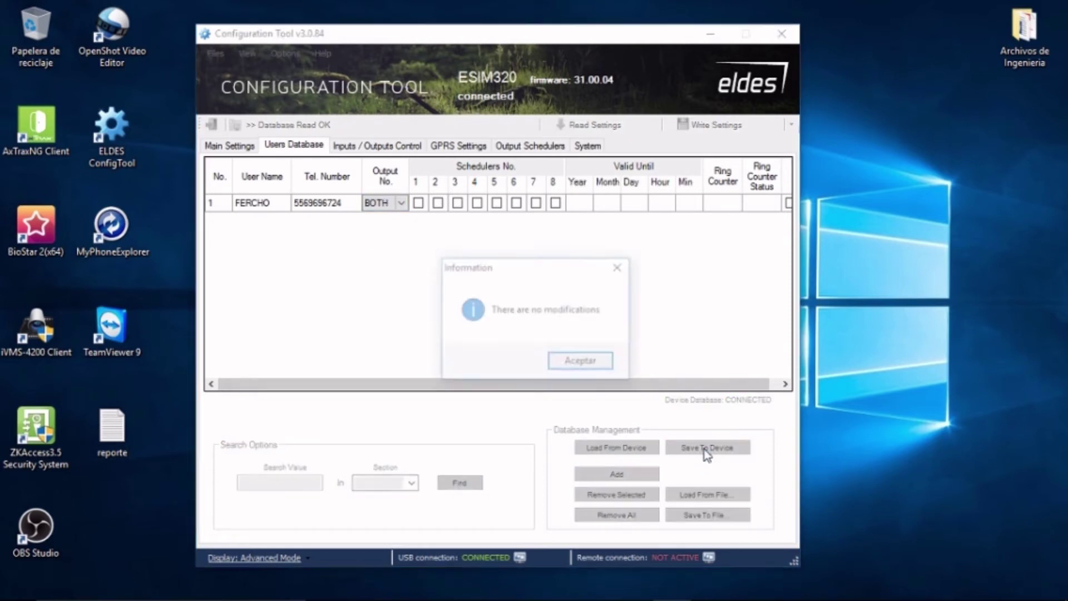
{"action": "left_click", "coordinate": [573, 361]}
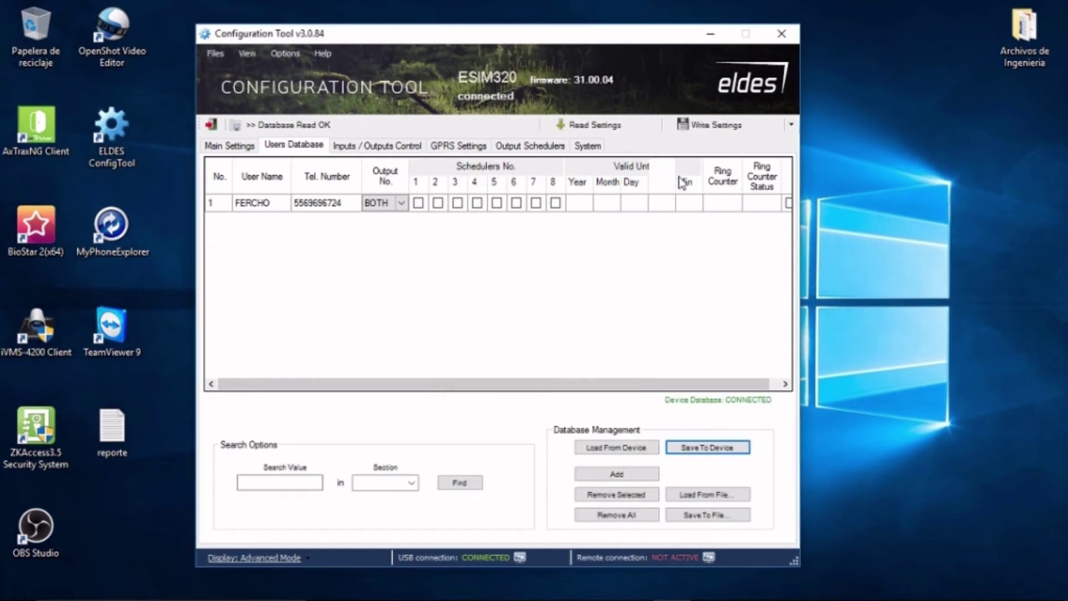
{"action": "left_click", "coordinate": [698, 125]}
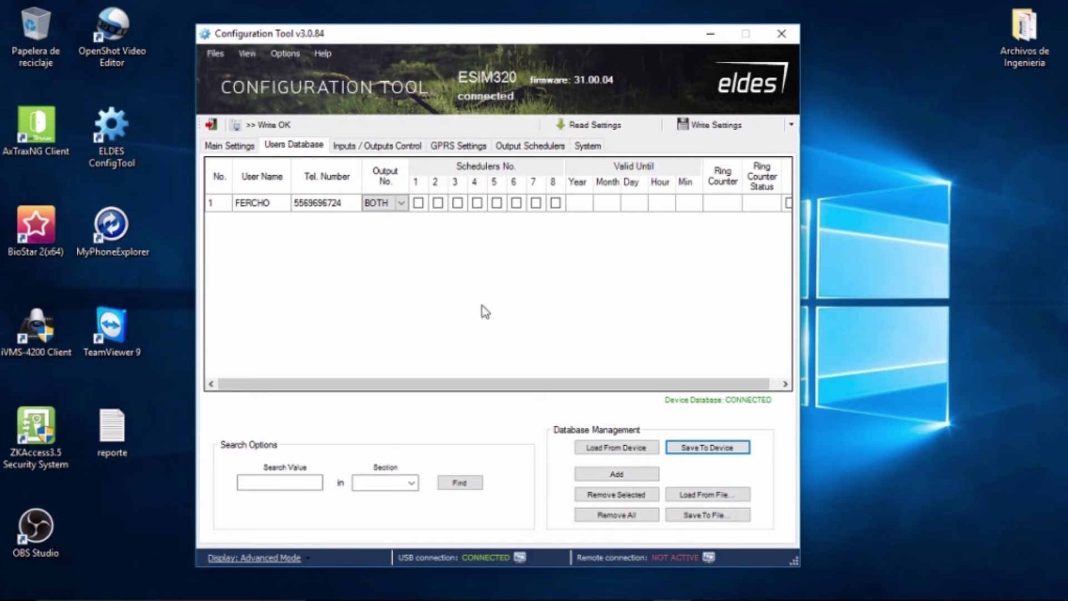
Switch to the Cámara live view and bring up MyPhoneExplorer's mirrored phone window over it
{"action": "left_click", "coordinate": [714, 38]}
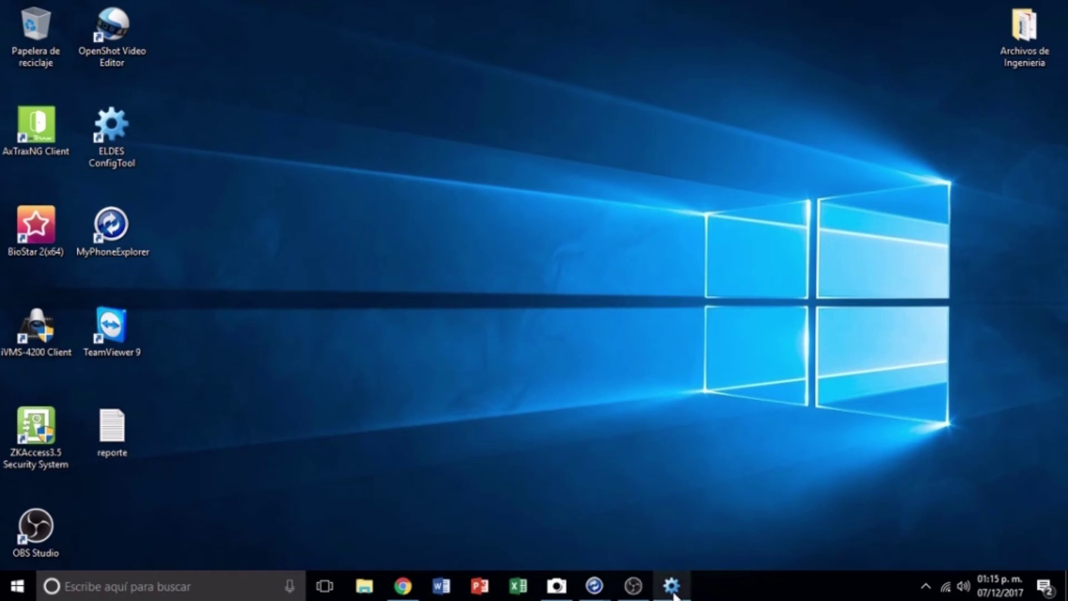
{"action": "mouse_move", "coordinate": [600, 594]}
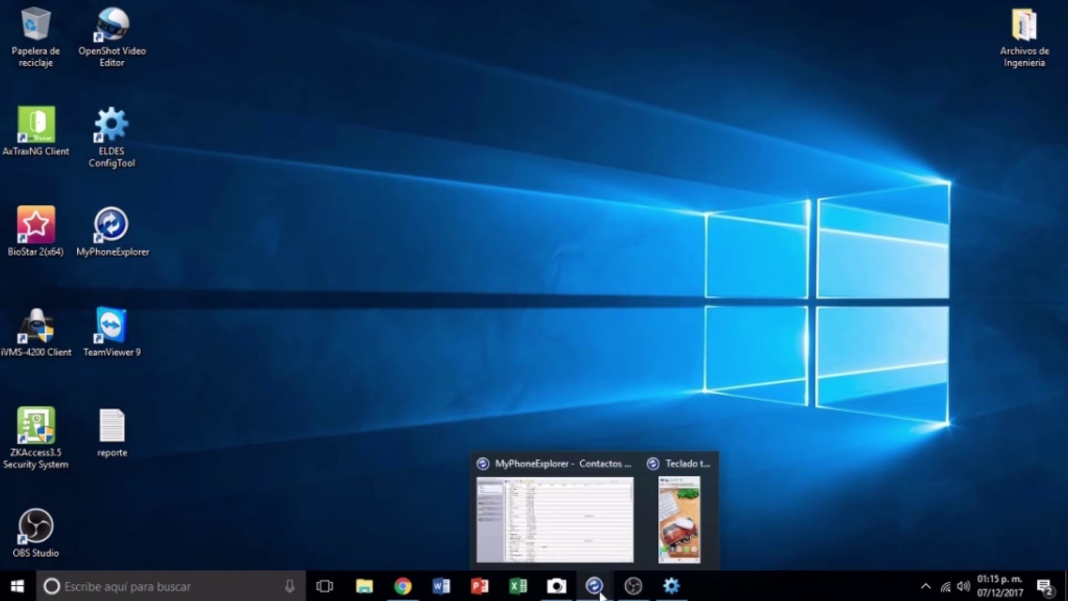
{"action": "mouse_move", "coordinate": [636, 553]}
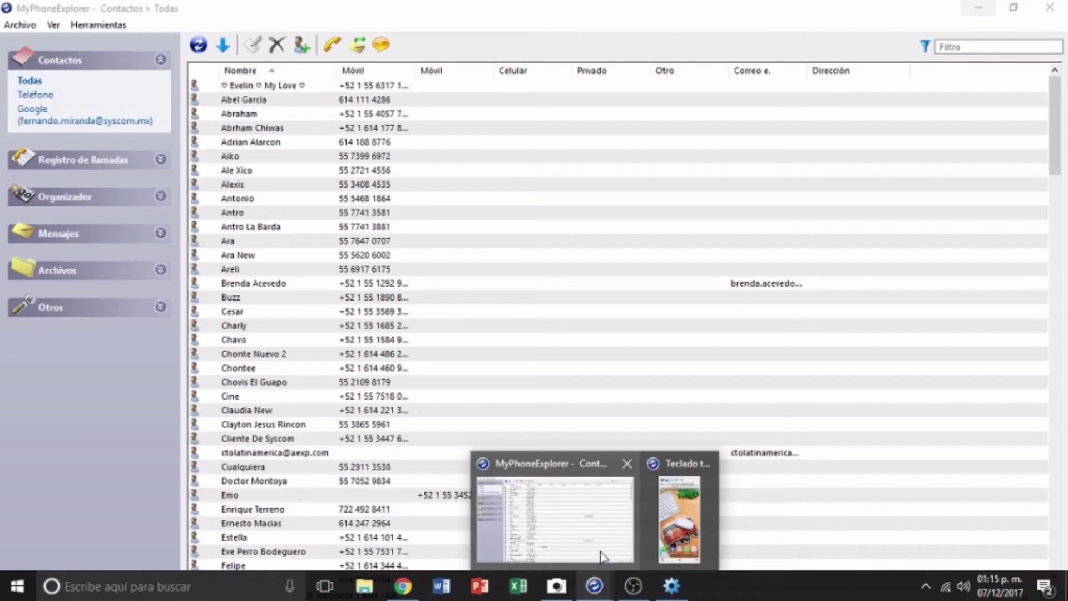
{"action": "left_click", "coordinate": [572, 587]}
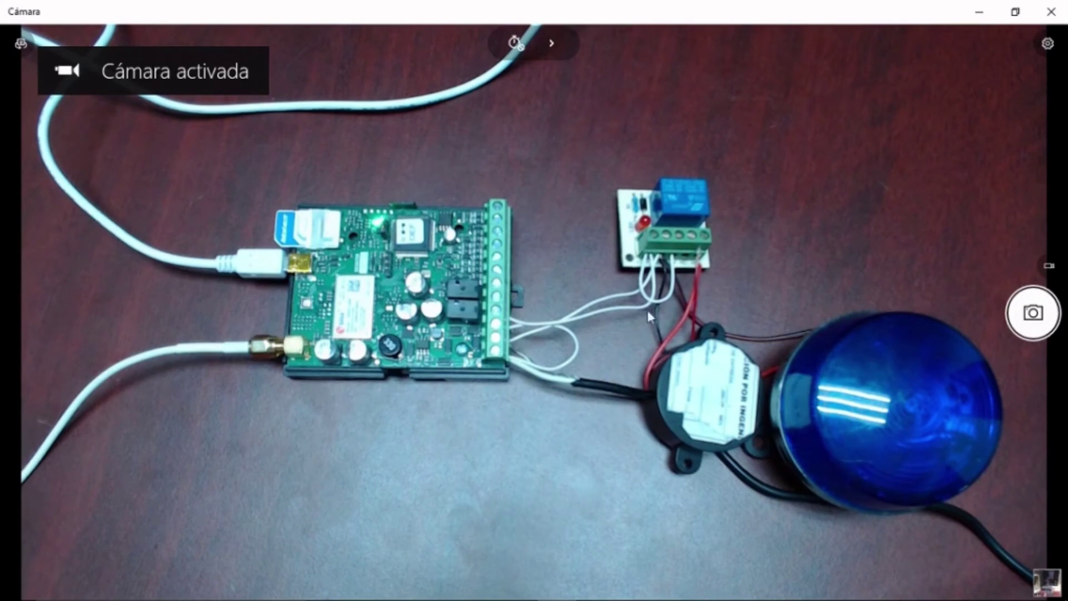
{"action": "mouse_move", "coordinate": [645, 595]}
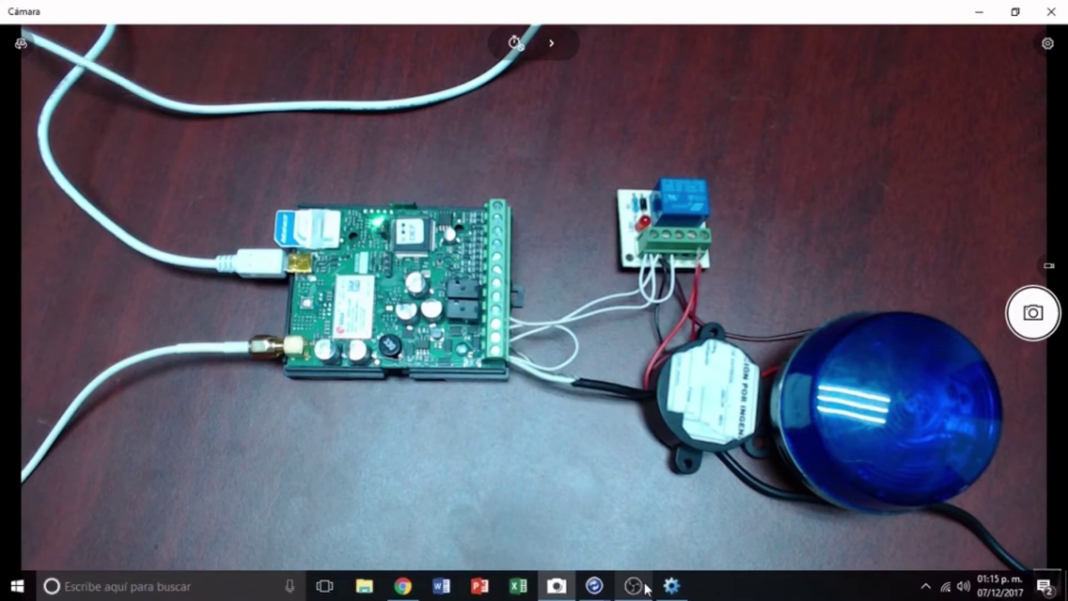
{"action": "mouse_move", "coordinate": [602, 591]}
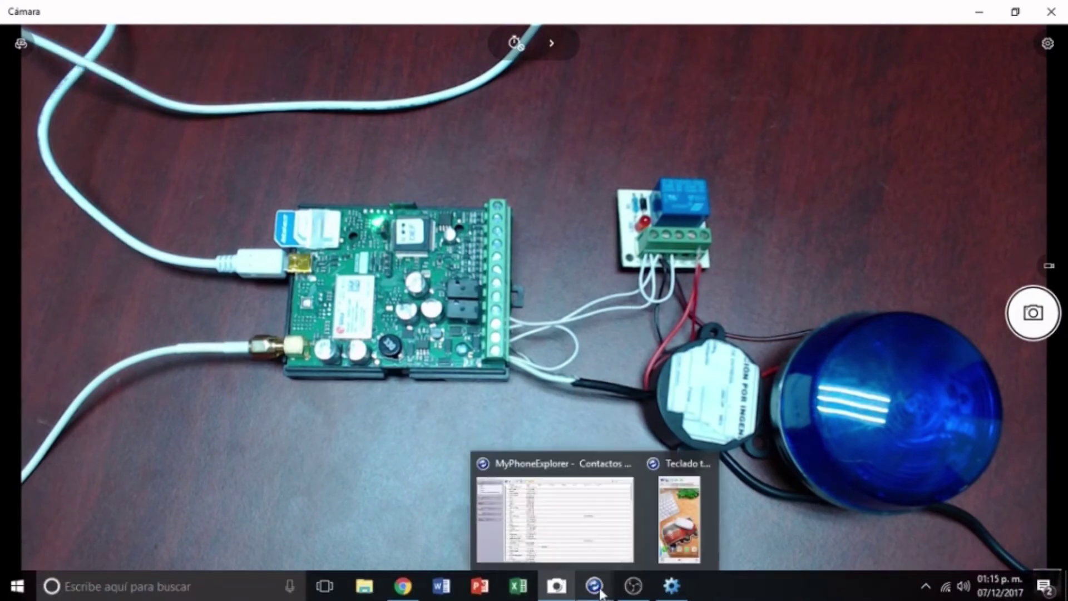
{"action": "left_click", "coordinate": [688, 523]}
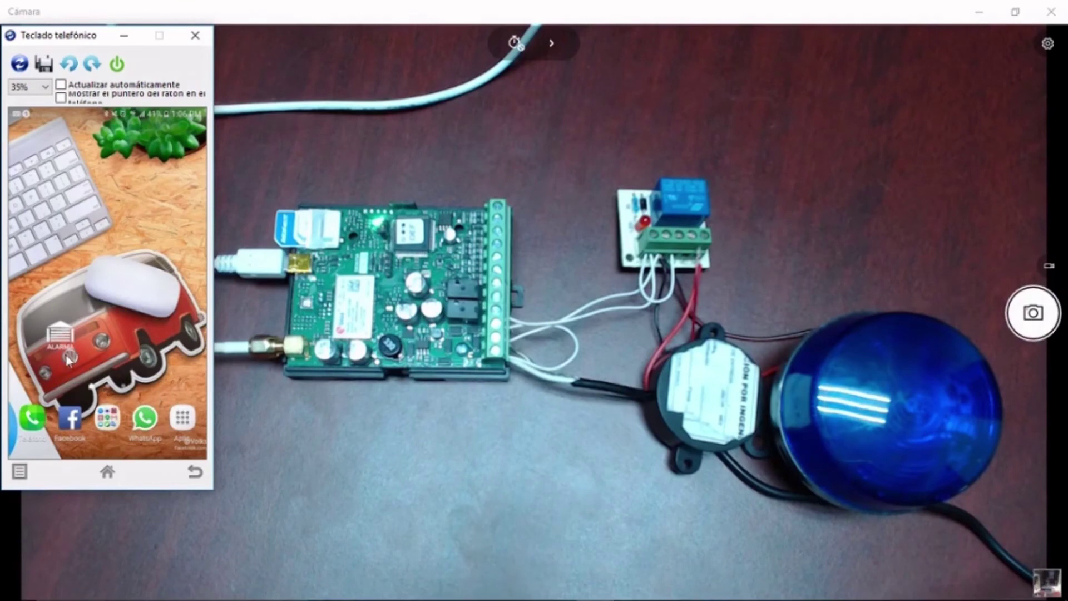
Trigger the ALARMA shortcut on the mirrored phone's home screen, and minimize the phone and camera windows
{"action": "left_click", "coordinate": [60, 335]}
{"action": "left_click", "coordinate": [67, 355]}
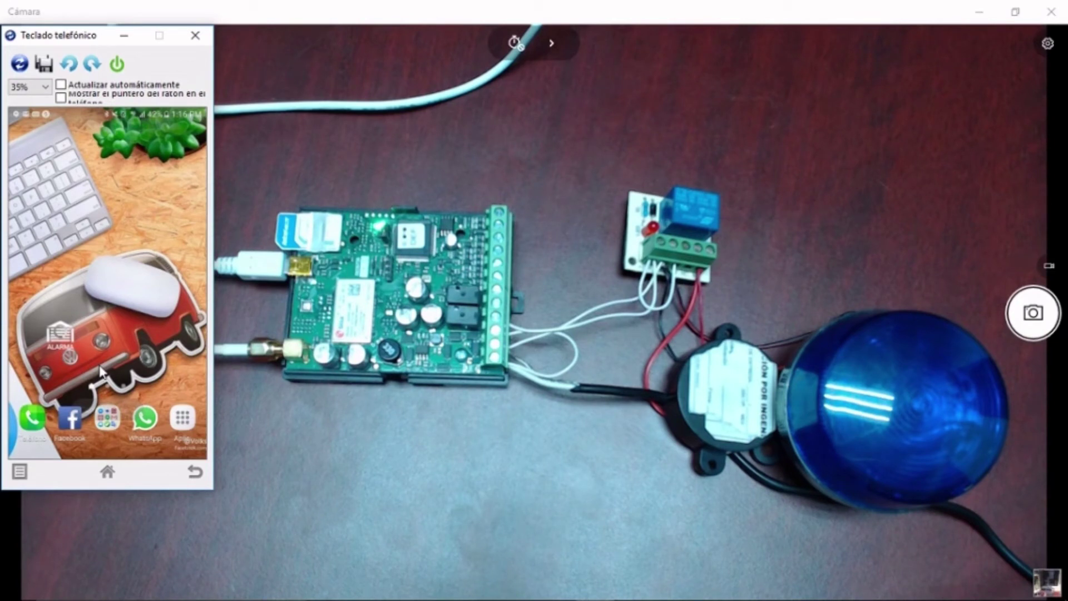
{"action": "left_click", "coordinate": [124, 39]}
{"action": "left_click", "coordinate": [980, 15]}
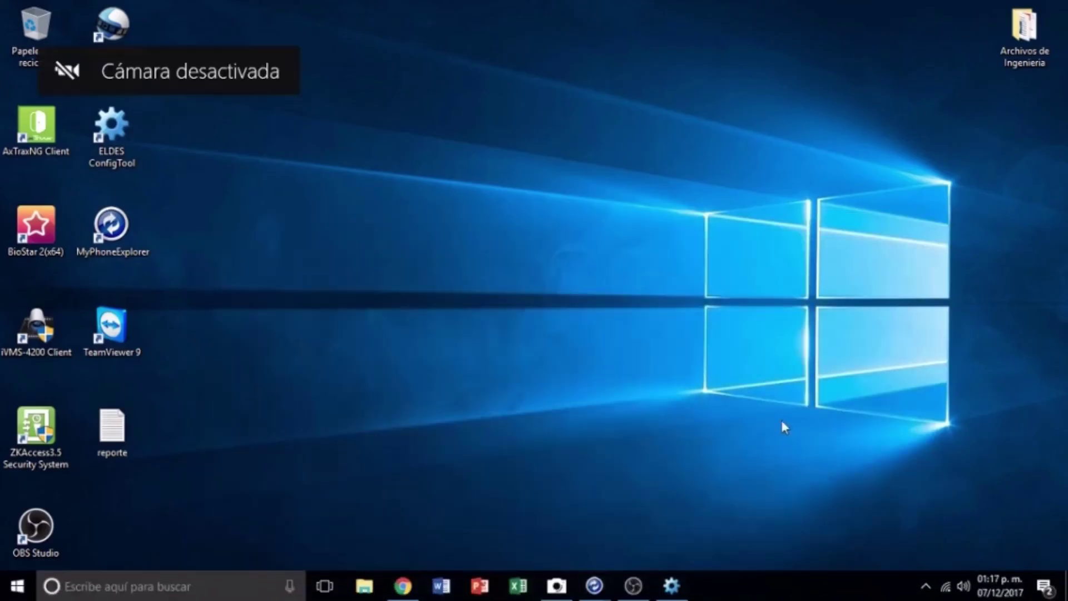
Switch back to Configuration Tool and export the event log to the desktop (Escritorio) as the text file REPORTE NEW
{"action": "left_click", "coordinate": [671, 584]}
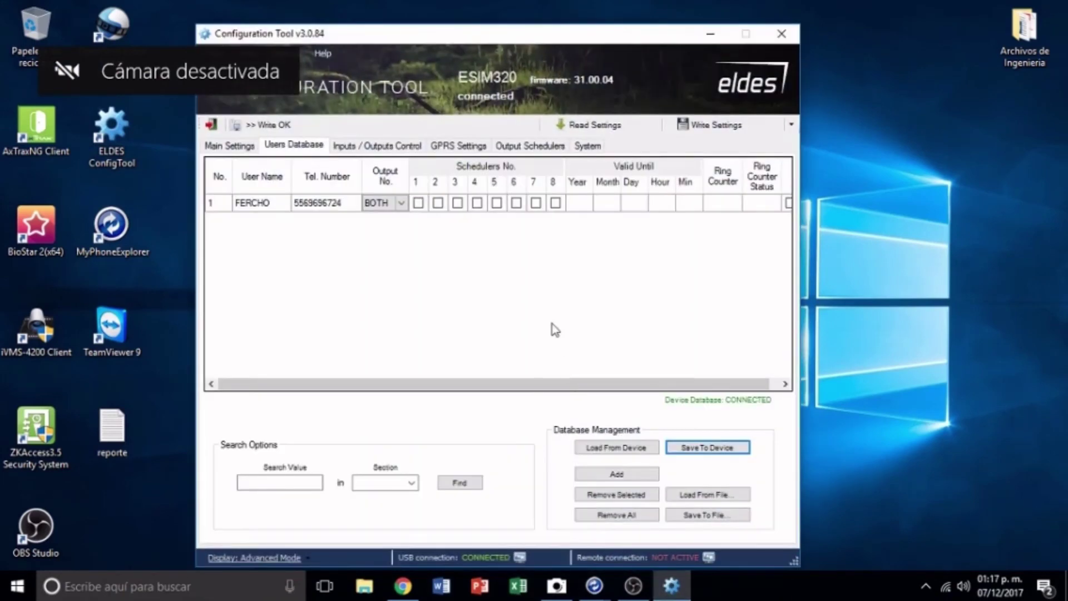
{"action": "left_click", "coordinate": [233, 150]}
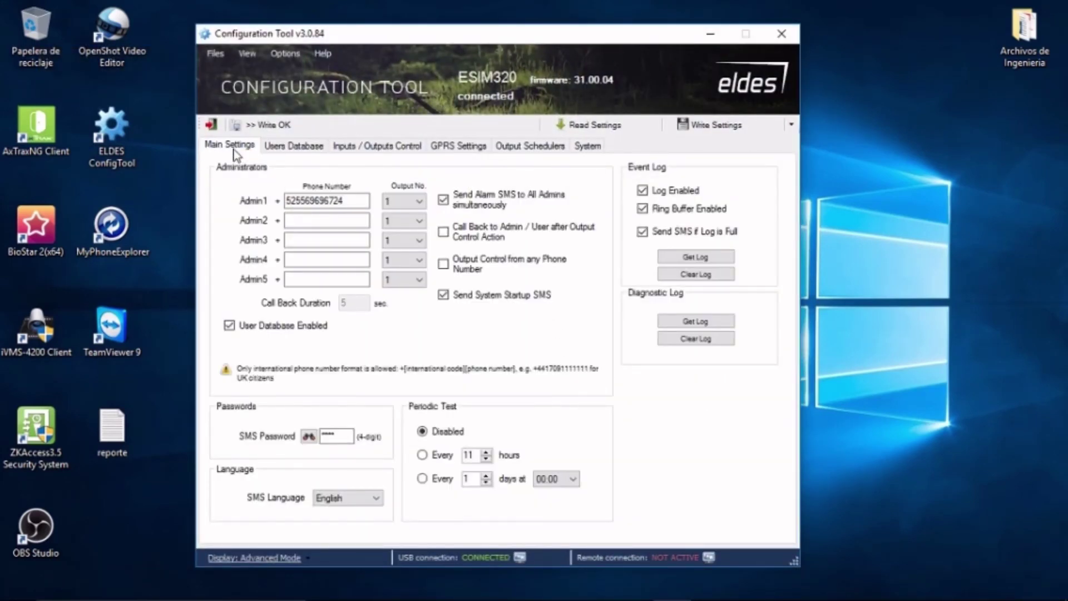
{"action": "left_click", "coordinate": [710, 258]}
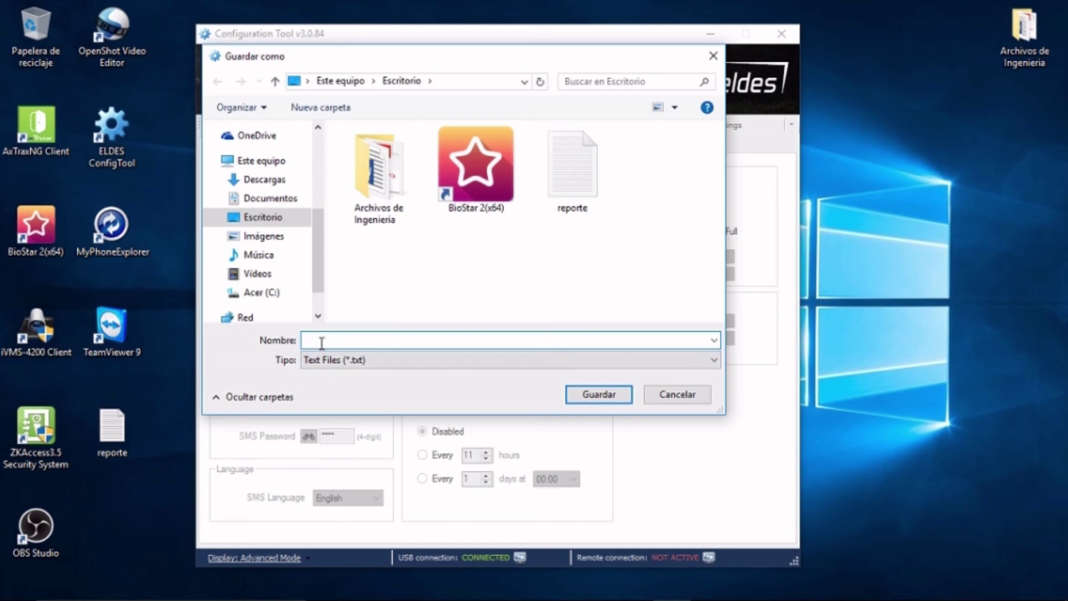
{"action": "type", "text": "REPORTE NEW"}
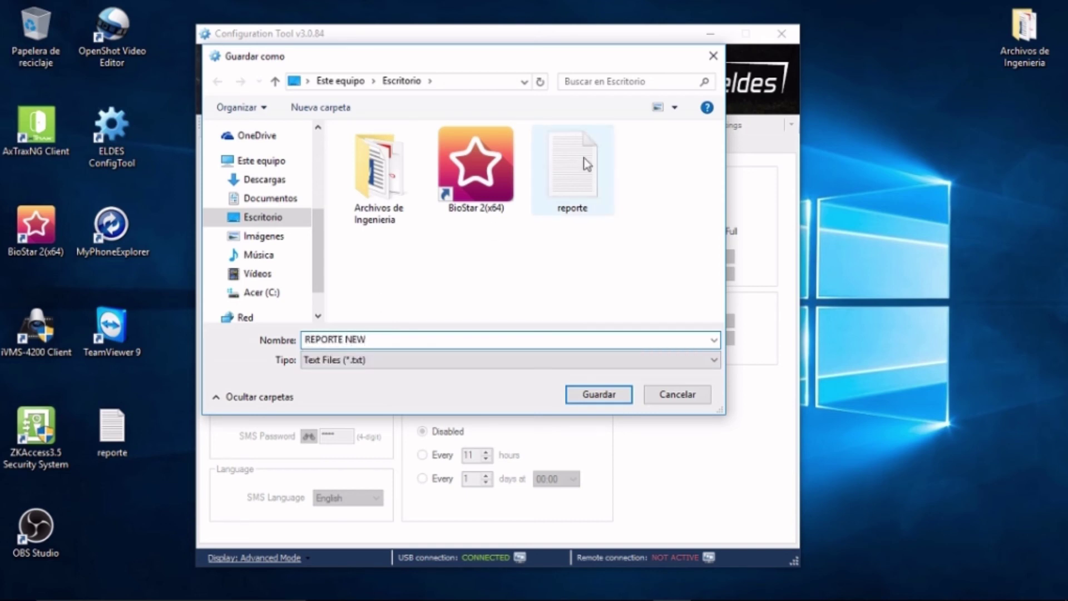
{"action": "left_click", "coordinate": [271, 223]}
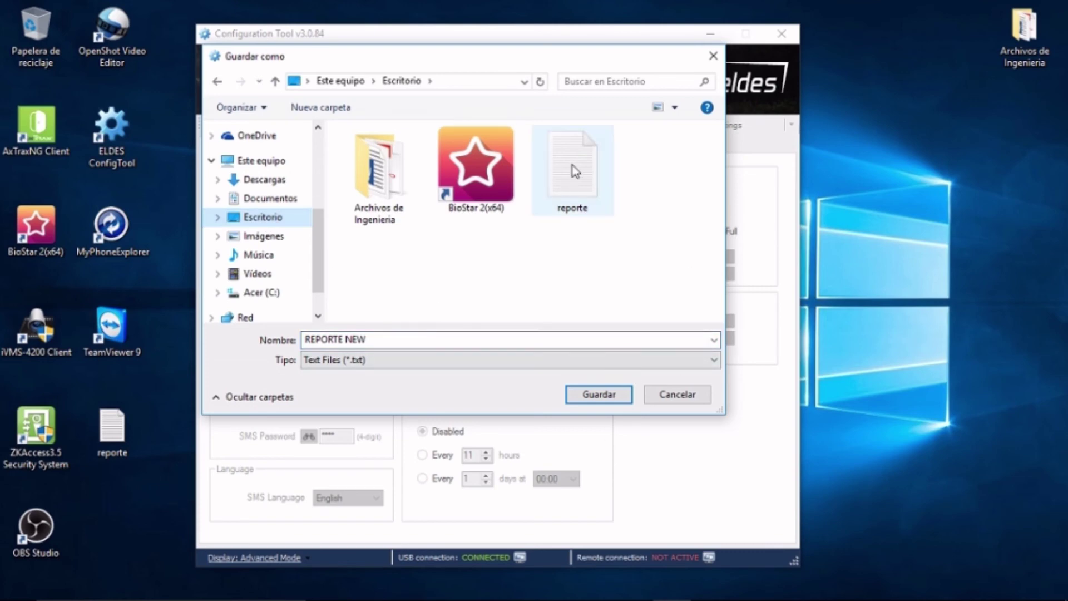
{"action": "left_click", "coordinate": [598, 394]}
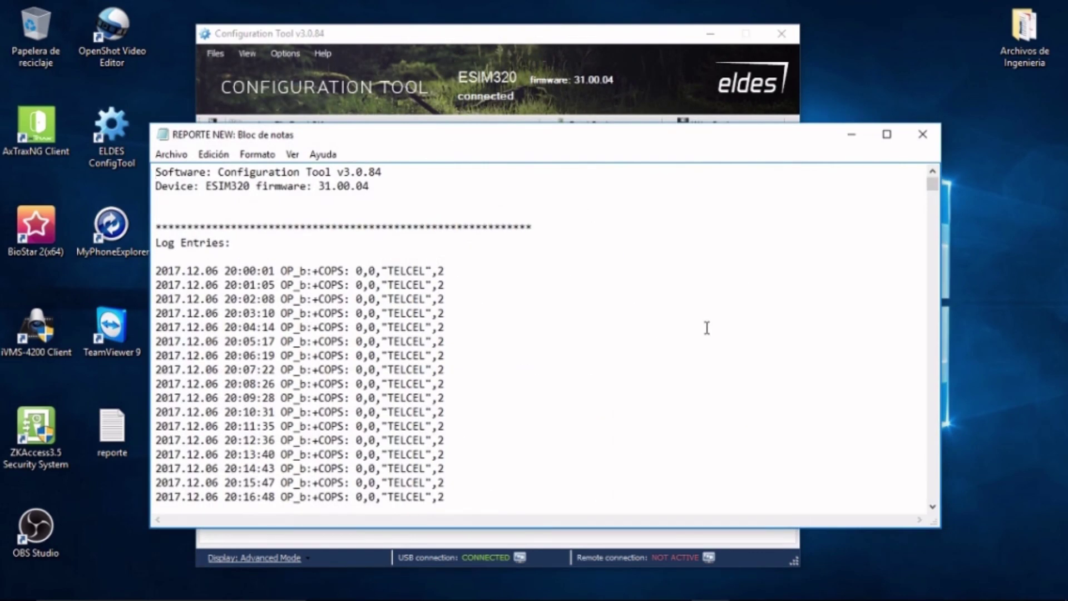
Maximize the exported log and examine the last "Opened by user(APP)" entry at its end
{"action": "left_click", "coordinate": [887, 135]}
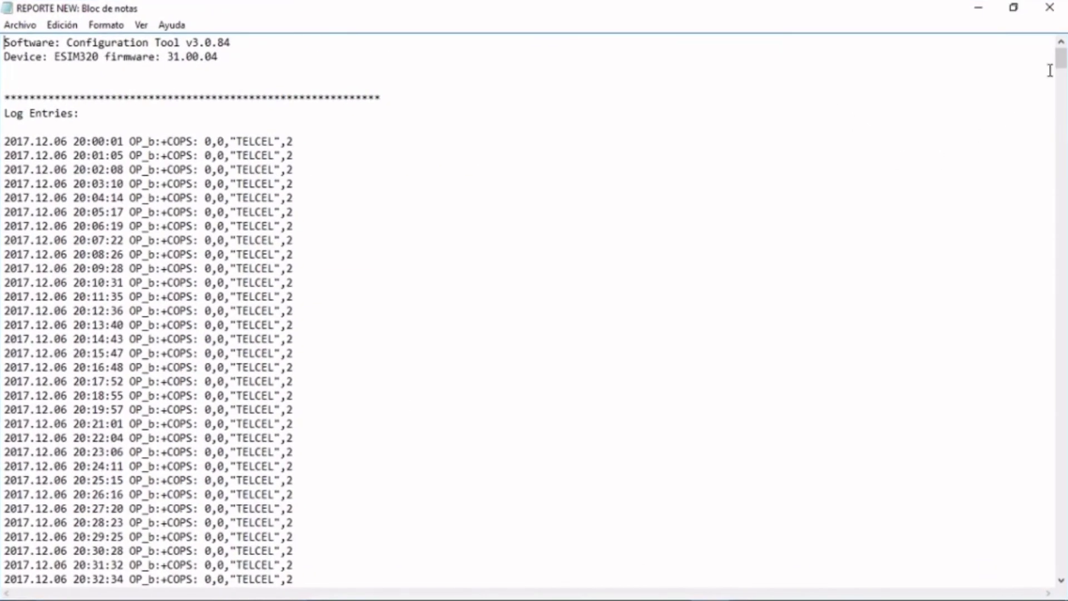
{"action": "left_click_drag", "start_coordinate": [1063, 67], "coordinate": [1063, 582]}
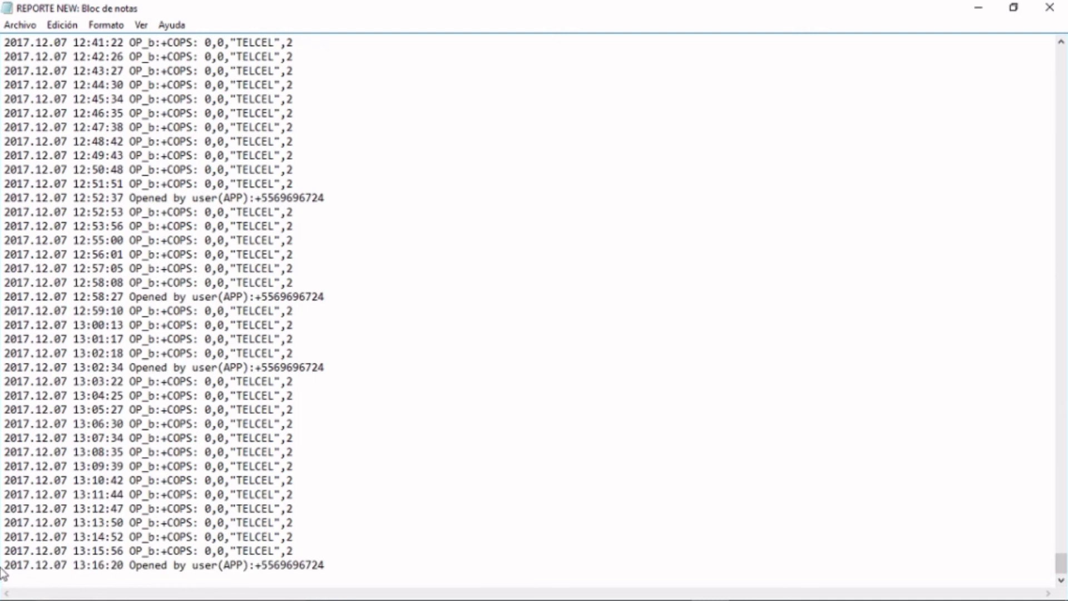
{"action": "left_click_drag", "start_coordinate": [5, 565], "coordinate": [232, 574]}
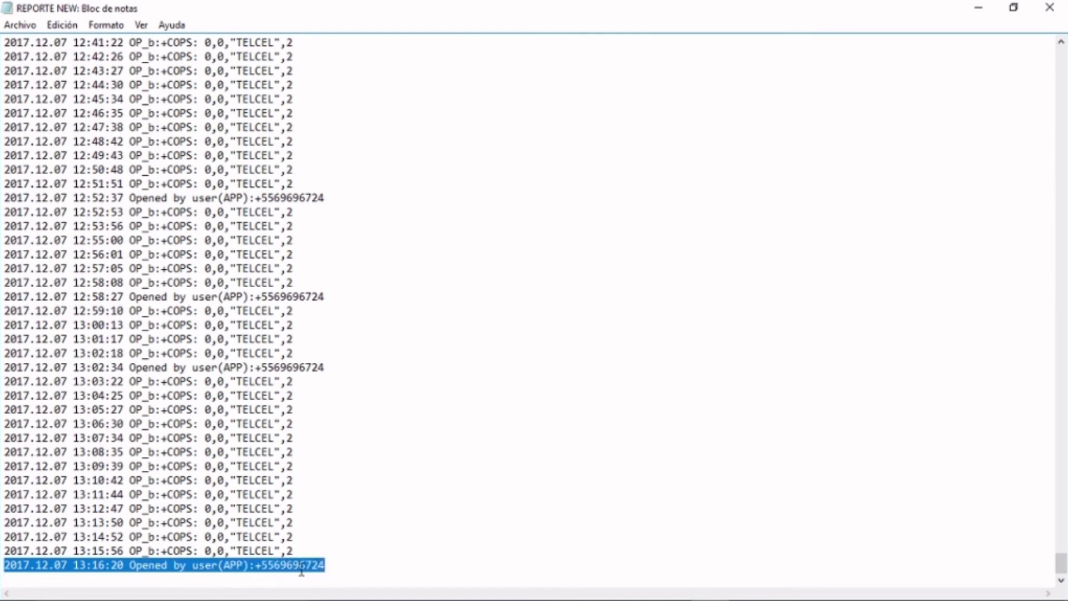
{"action": "scroll", "coordinate": [290, 570], "scroll_direction": "up", "scroll_amount": 2}
{"action": "scroll", "coordinate": [289, 567], "scroll_direction": "down", "scroll_amount": 2}
Copy the phone number without its plus sign from the log's last "Opened by user(APP)" entry, and minimize the log
{"action": "left_click", "coordinate": [263, 567]}
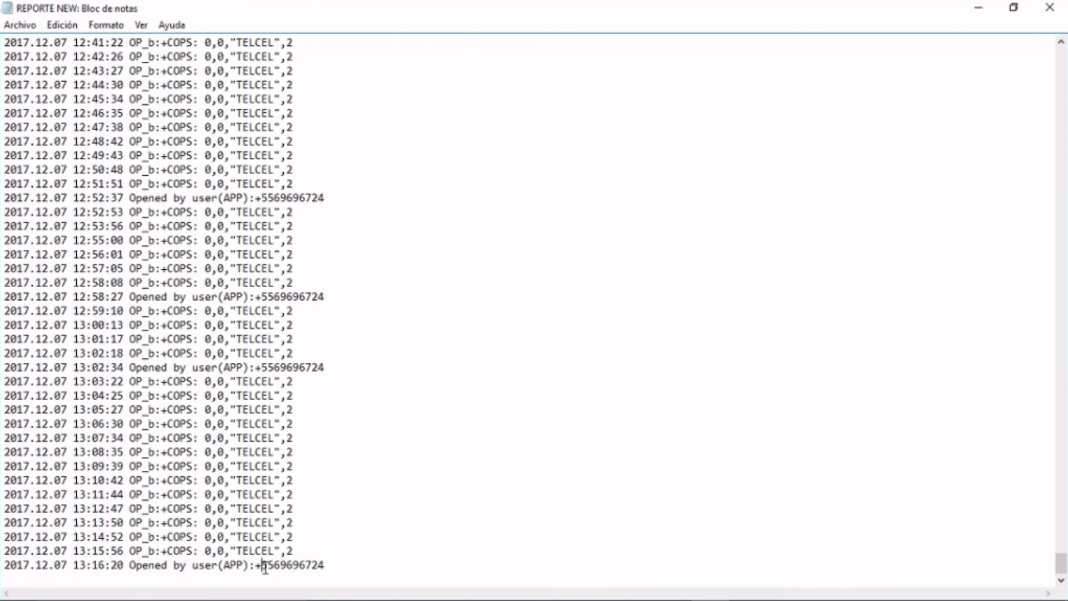
{"action": "left_click_drag", "start_coordinate": [263, 566], "coordinate": [310, 572]}
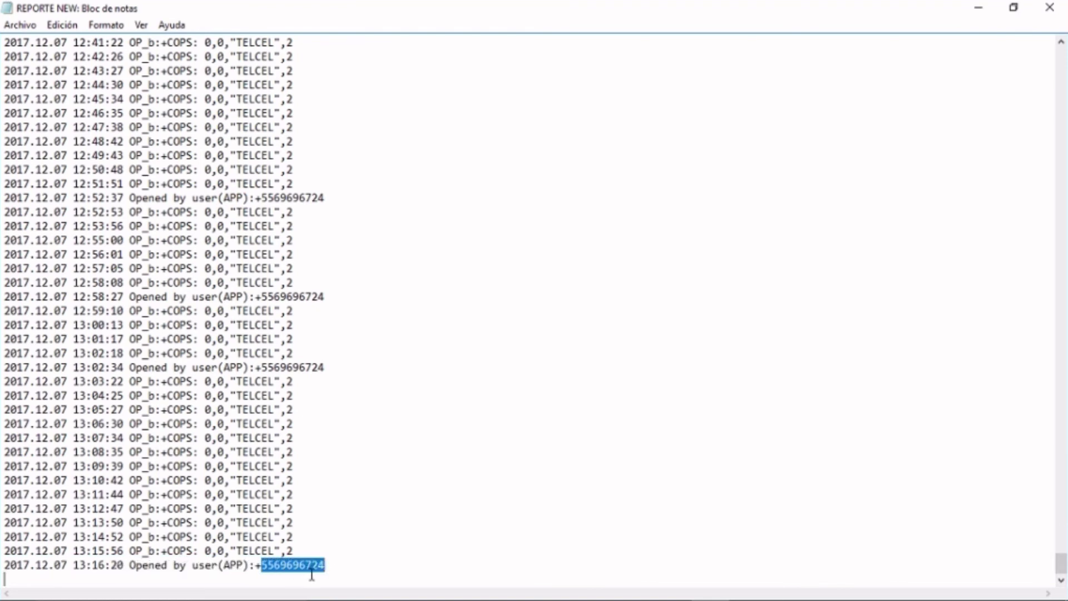
{"action": "right_click", "coordinate": [298, 572]}
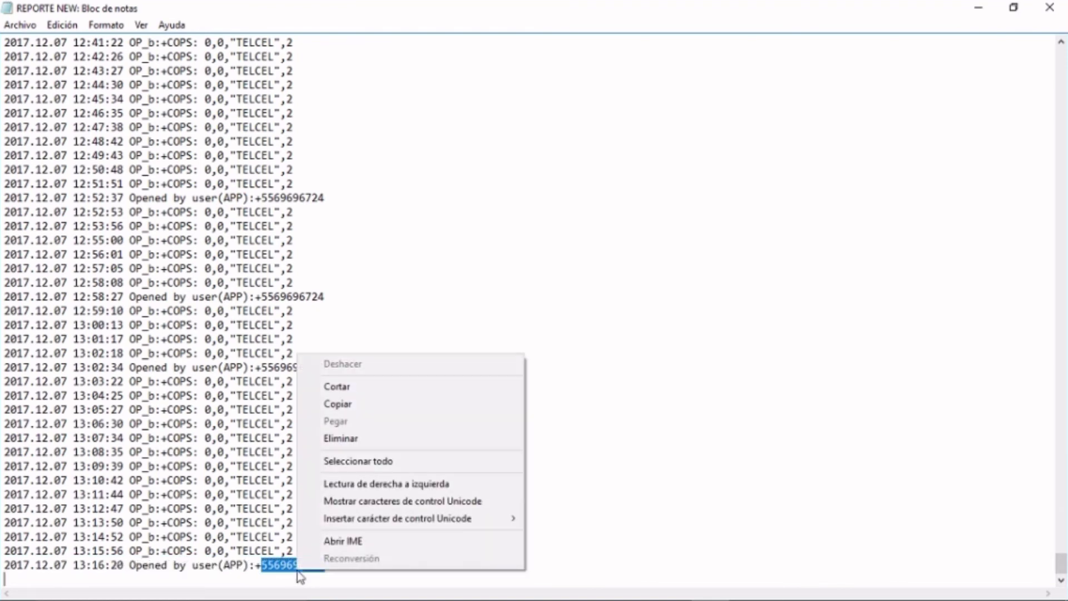
{"action": "left_click", "coordinate": [337, 410]}
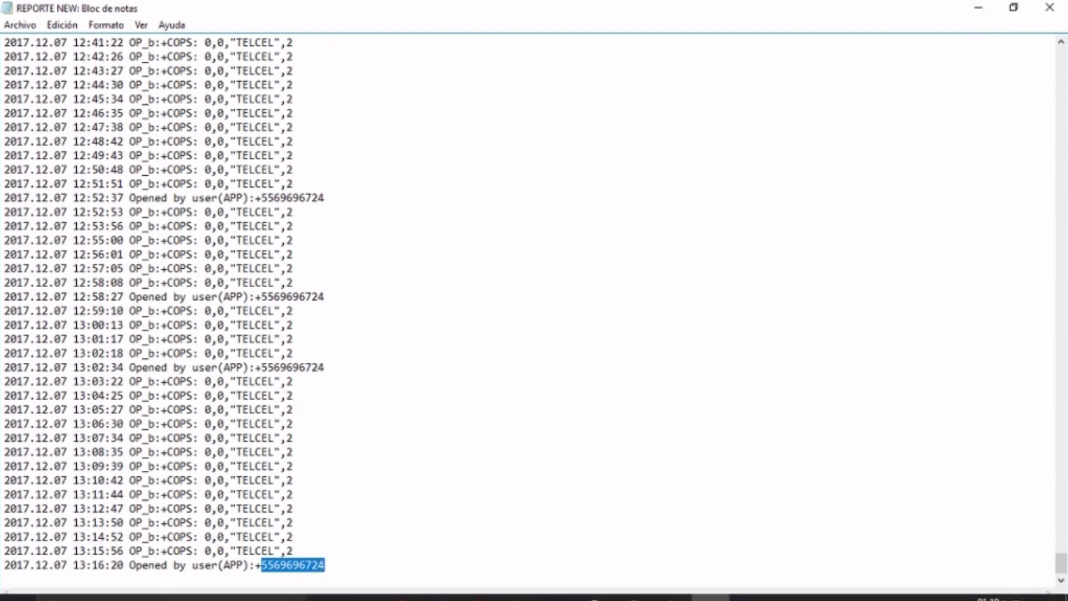
{"action": "mouse_move", "coordinate": [979, 581]}
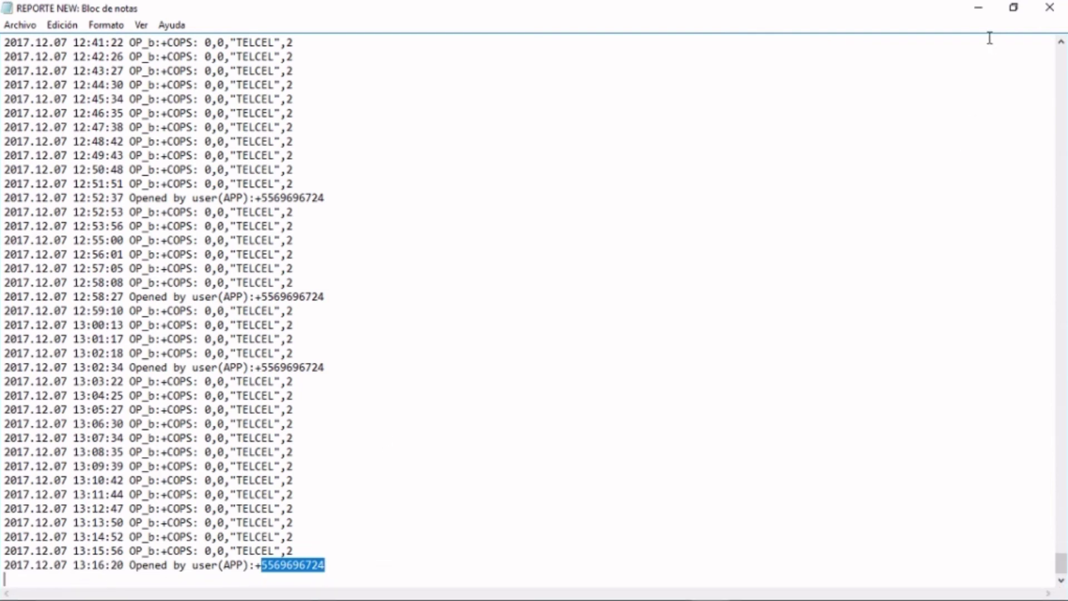
{"action": "left_click", "coordinate": [978, 11]}
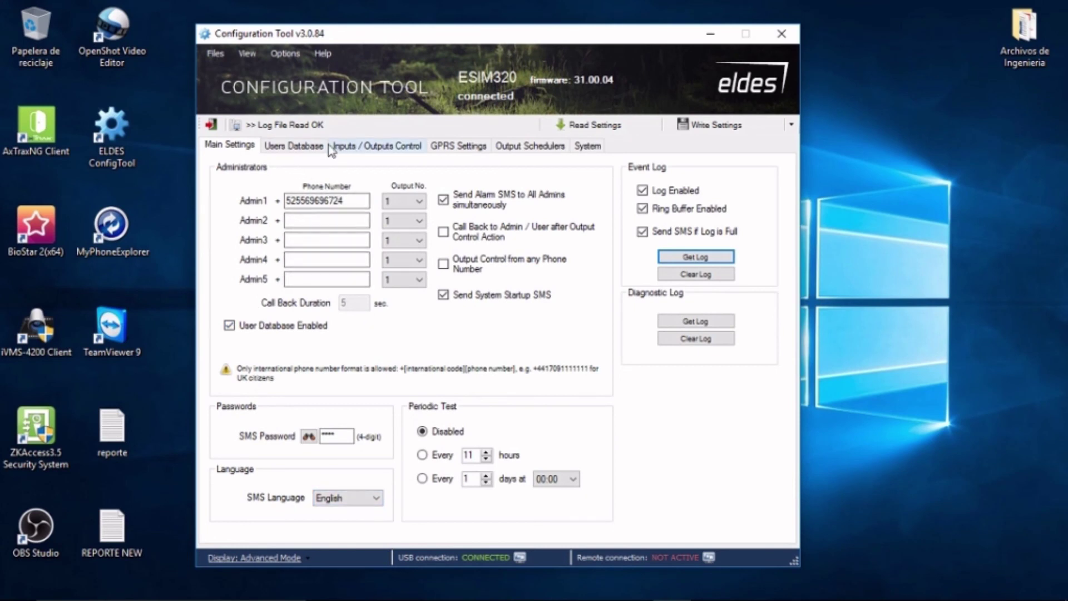
Search the users database by Tel. Number for the phone number copied from the log
{"action": "left_click", "coordinate": [299, 148]}
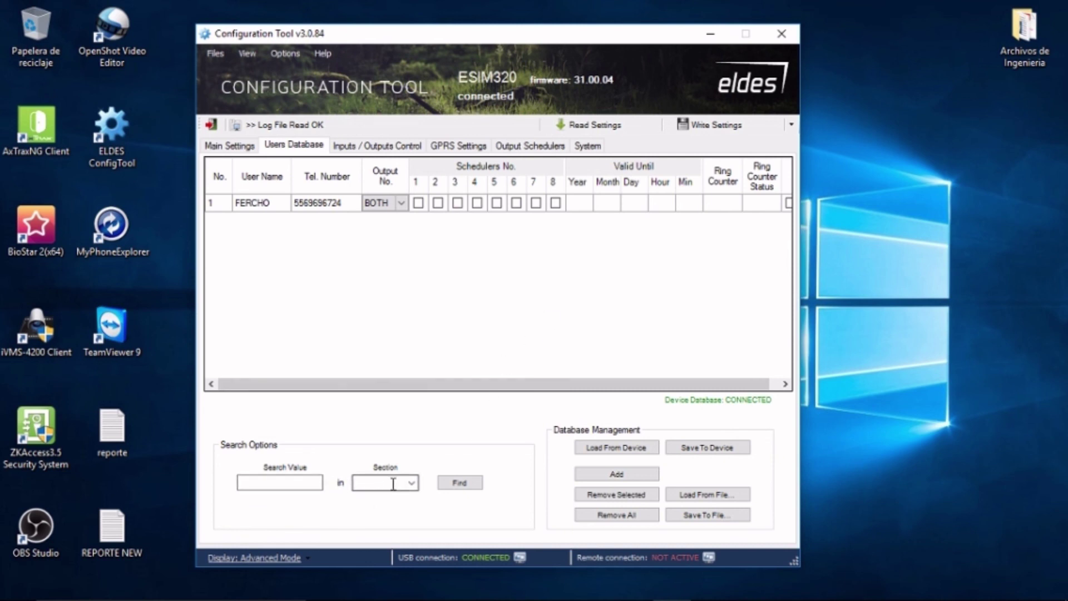
{"action": "left_click", "coordinate": [414, 483]}
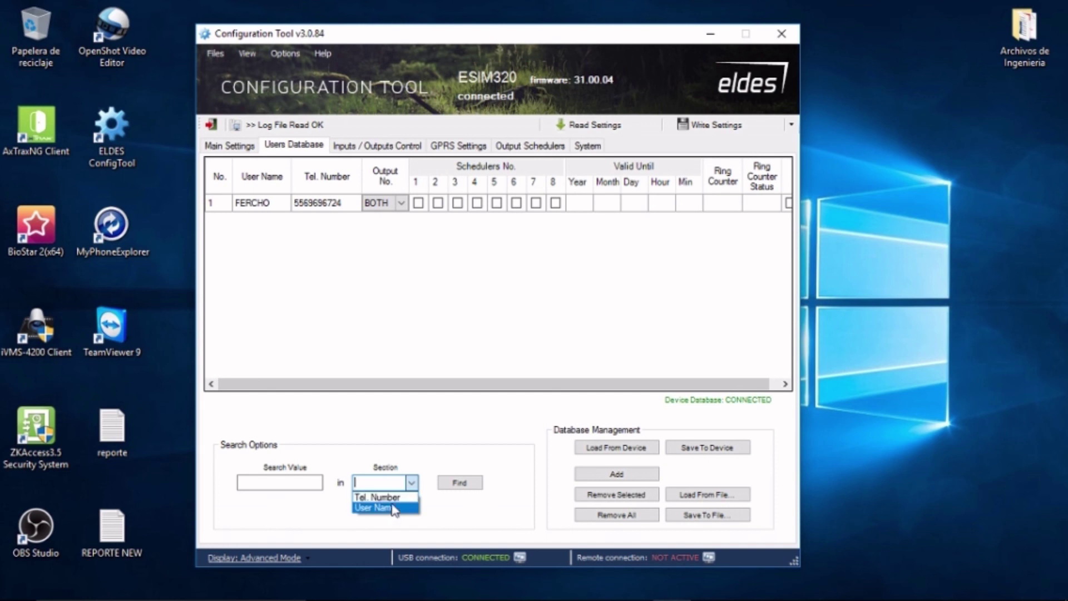
{"action": "left_click", "coordinate": [392, 496]}
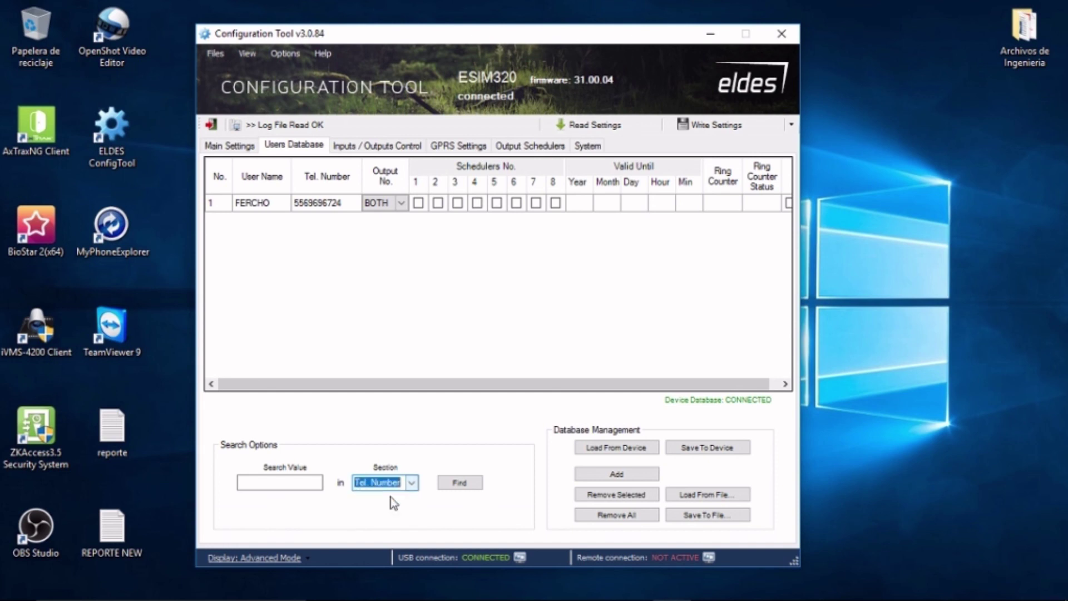
{"action": "left_click", "coordinate": [296, 485]}
{"action": "key", "text": "ctrl+v"}
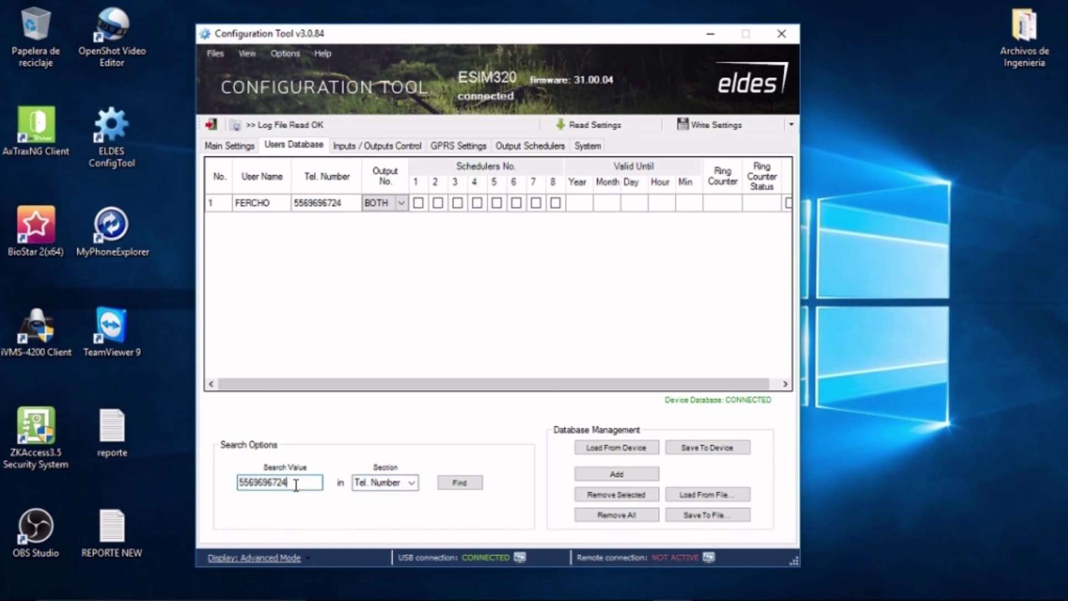
{"action": "left_click", "coordinate": [479, 487]}
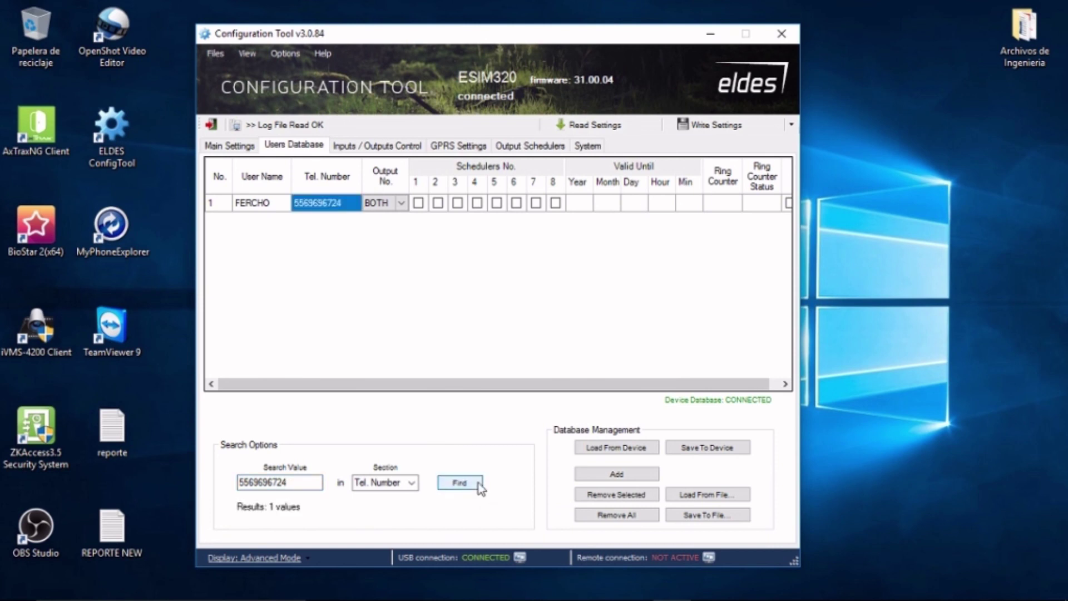